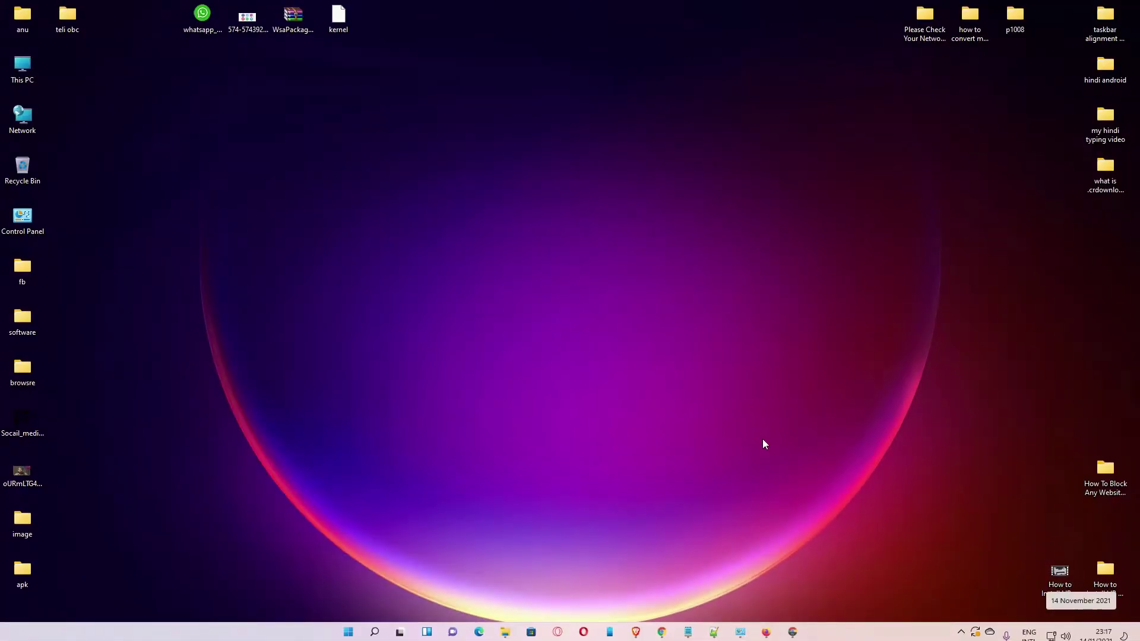
# Open Control Panel from Start search and show Date and Time settings (23:18, 14 November 2021, Moscow)
pyautogui.click(348, 632)
pyautogui.write('c')
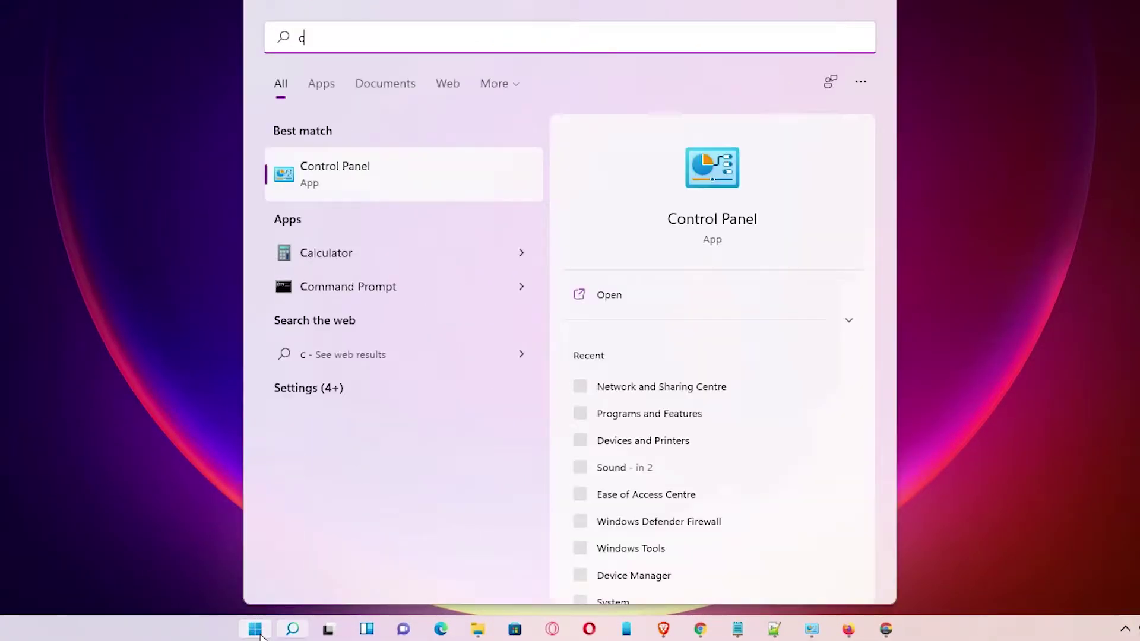
pyautogui.write('o')
pyautogui.click(333, 181)
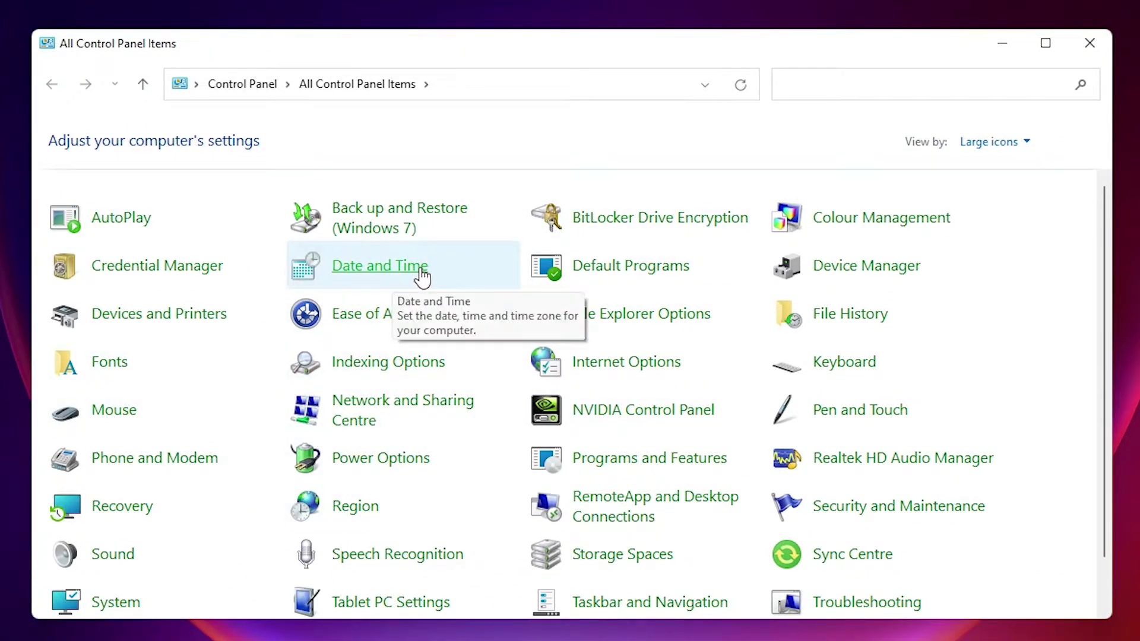
pyautogui.click(378, 265)
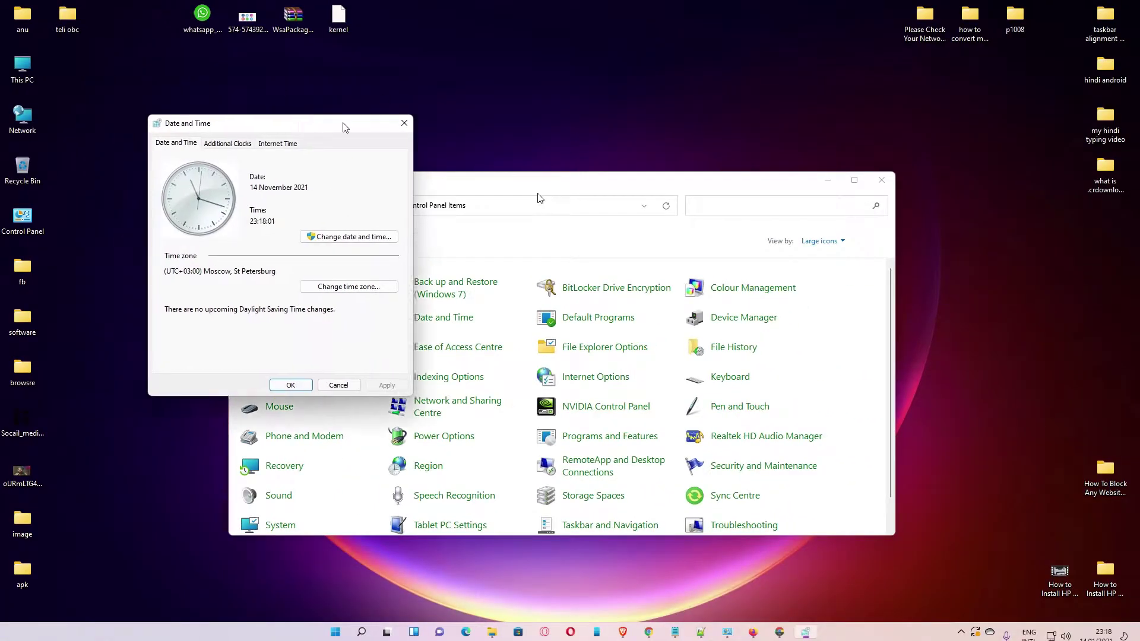
pyautogui.moveTo(342, 127); pyautogui.dragTo(652, 178)
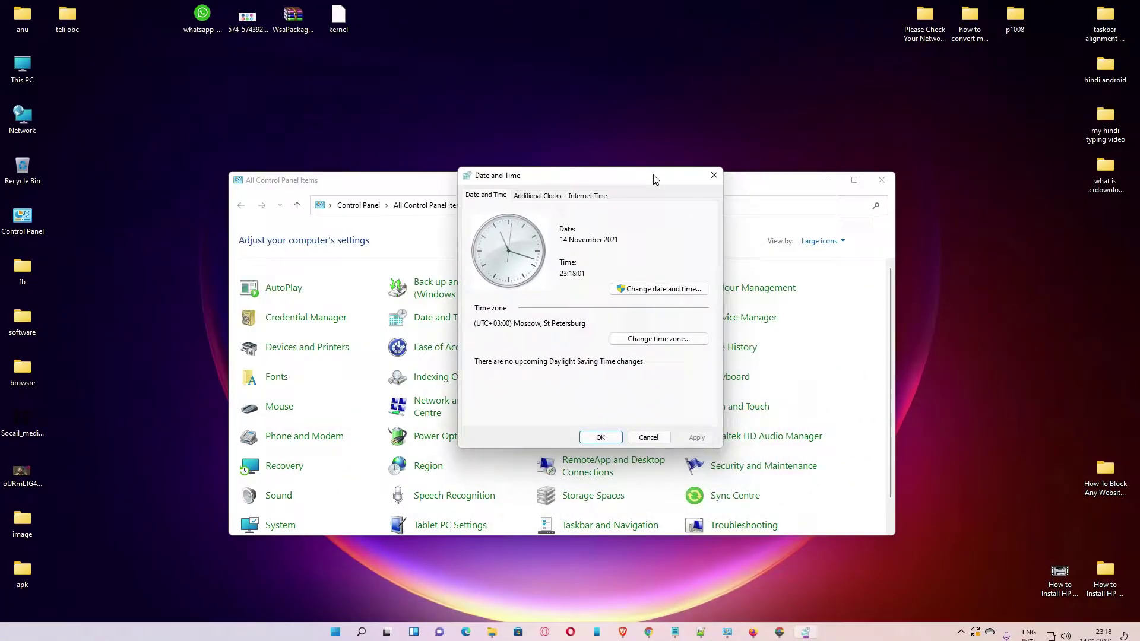
# Bring up the Region formats, showing English (United Kingdom) with 24-hour HH:mm short time
pyautogui.click(827, 180)
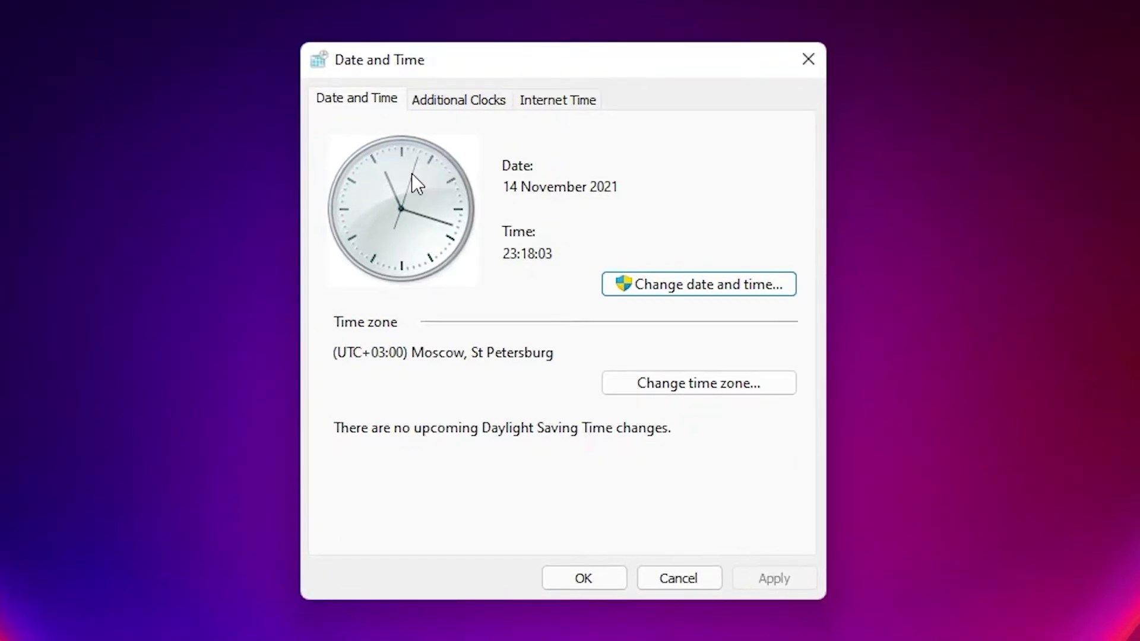
pyautogui.click(709, 286)
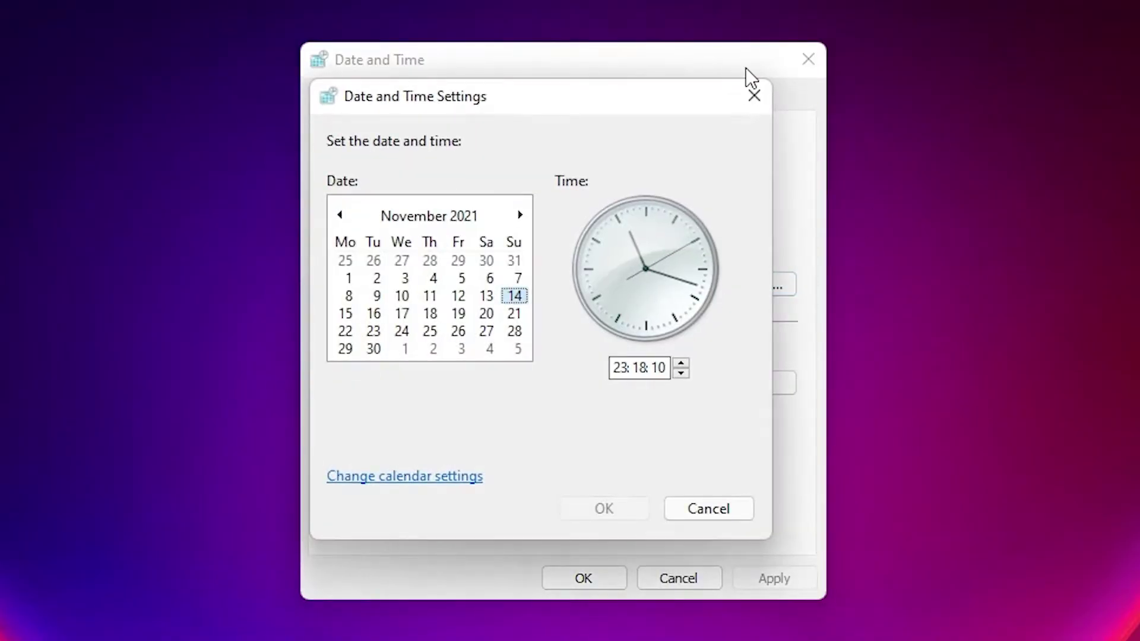
pyautogui.moveTo(550, 91); pyautogui.dragTo(566, 93)
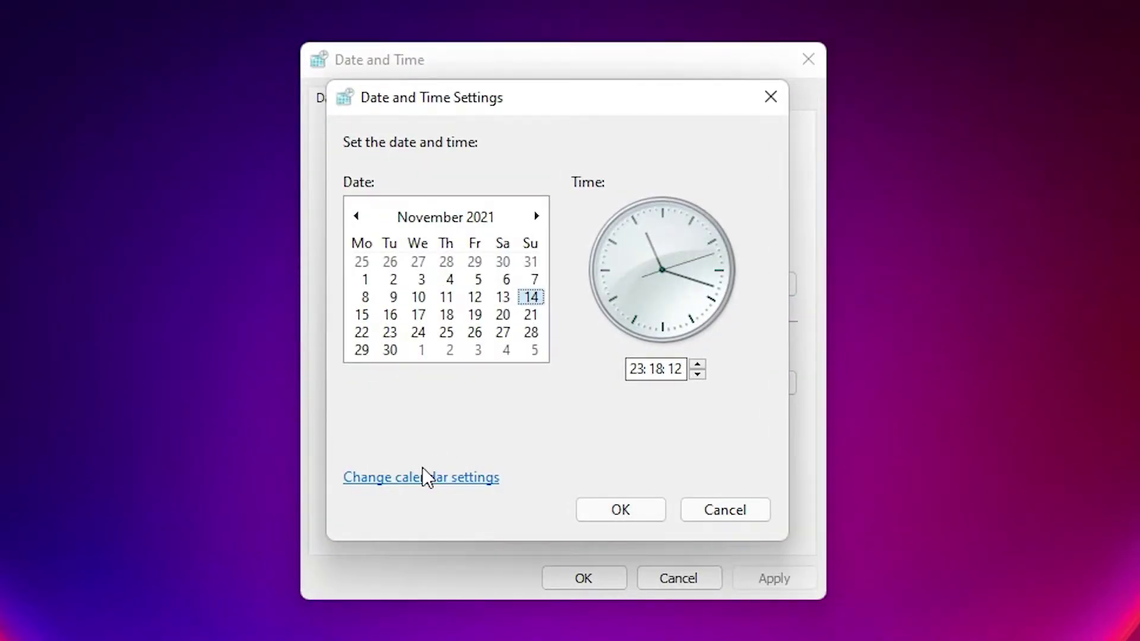
pyautogui.click(465, 486)
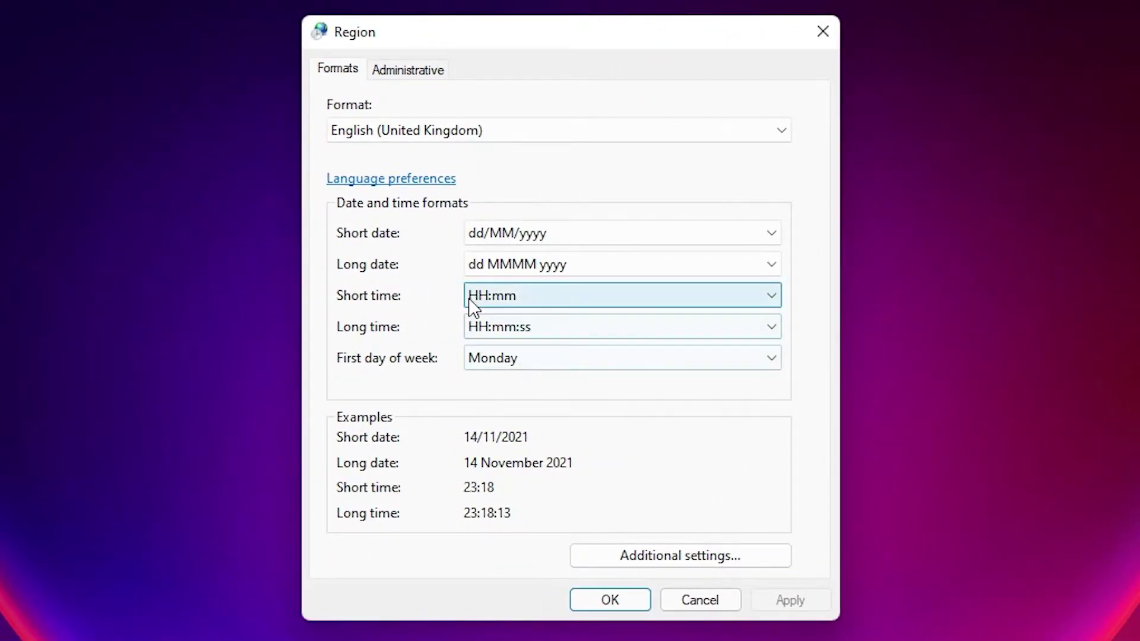
pyautogui.click(567, 303)
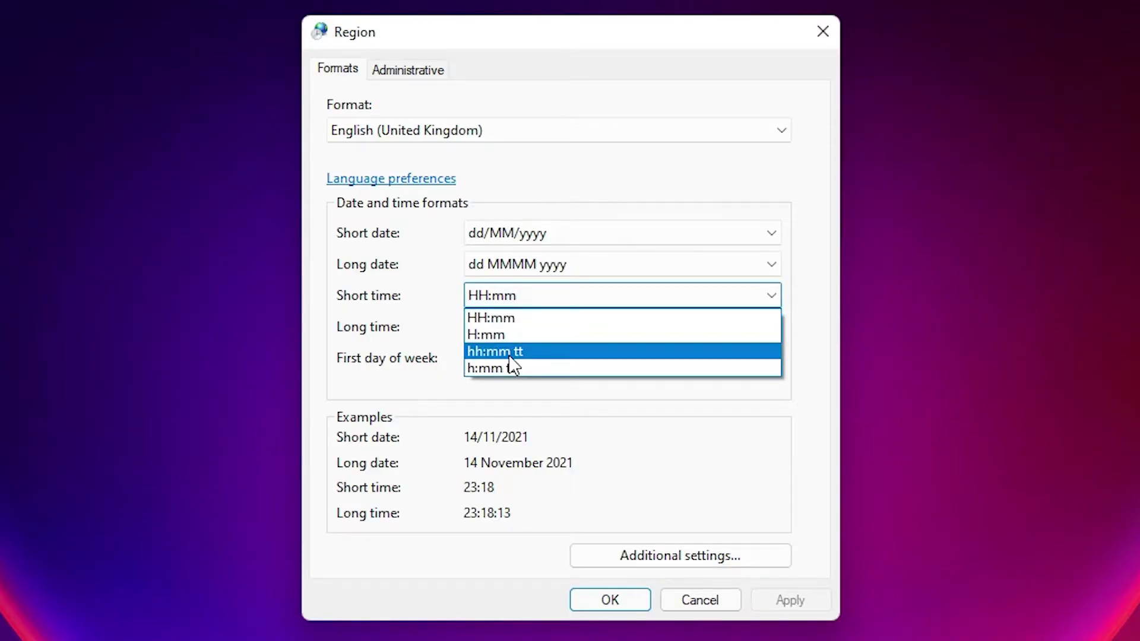
pyautogui.click(390, 324)
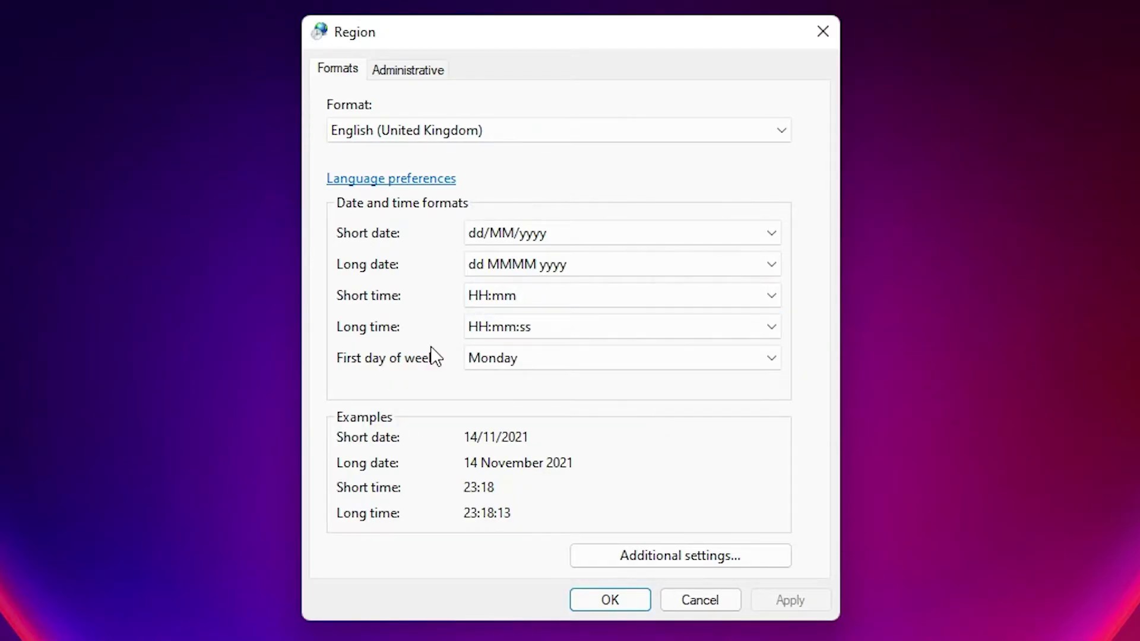
# In Customise Format, set short time to hh:mm tt and long time to hh:mm:ss tt
pyautogui.click(664, 555)
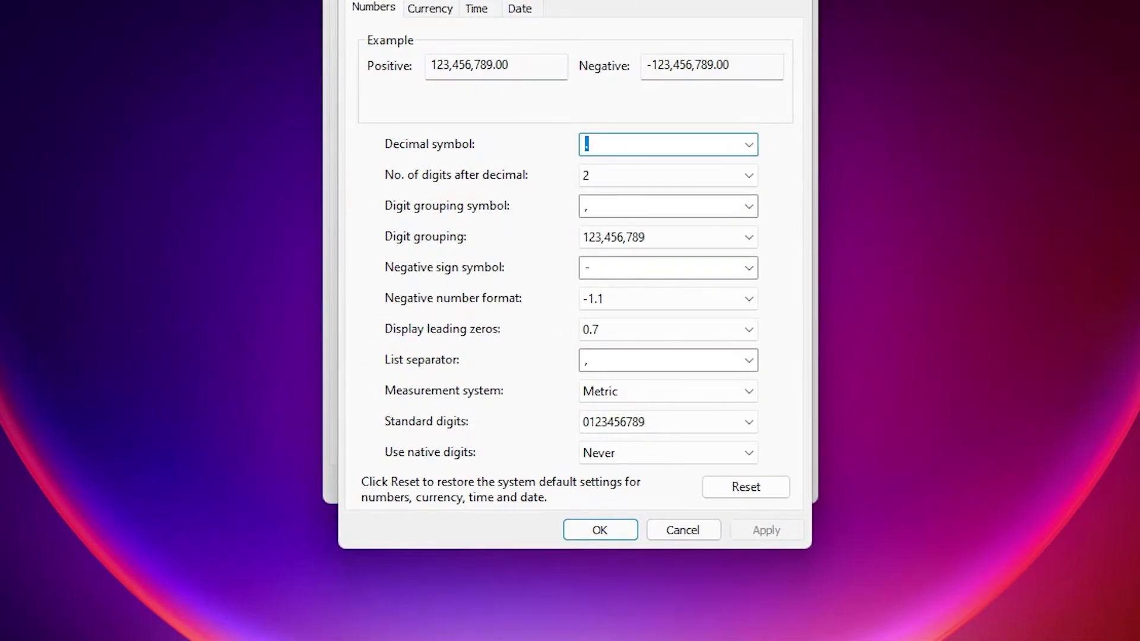
pyautogui.click(479, 84)
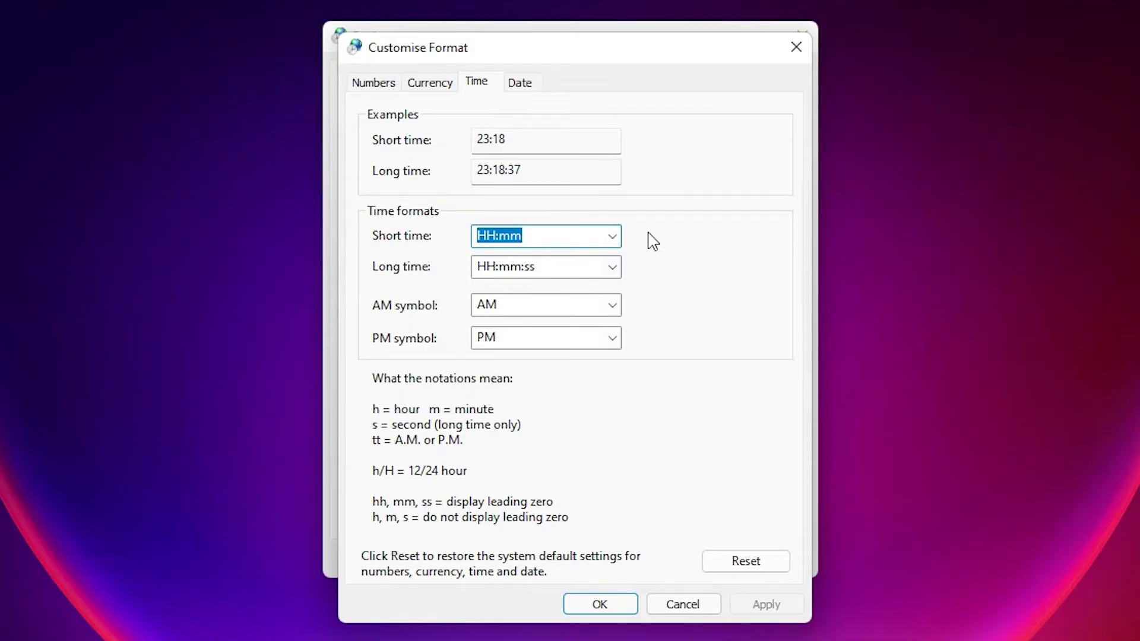
pyautogui.click(606, 235)
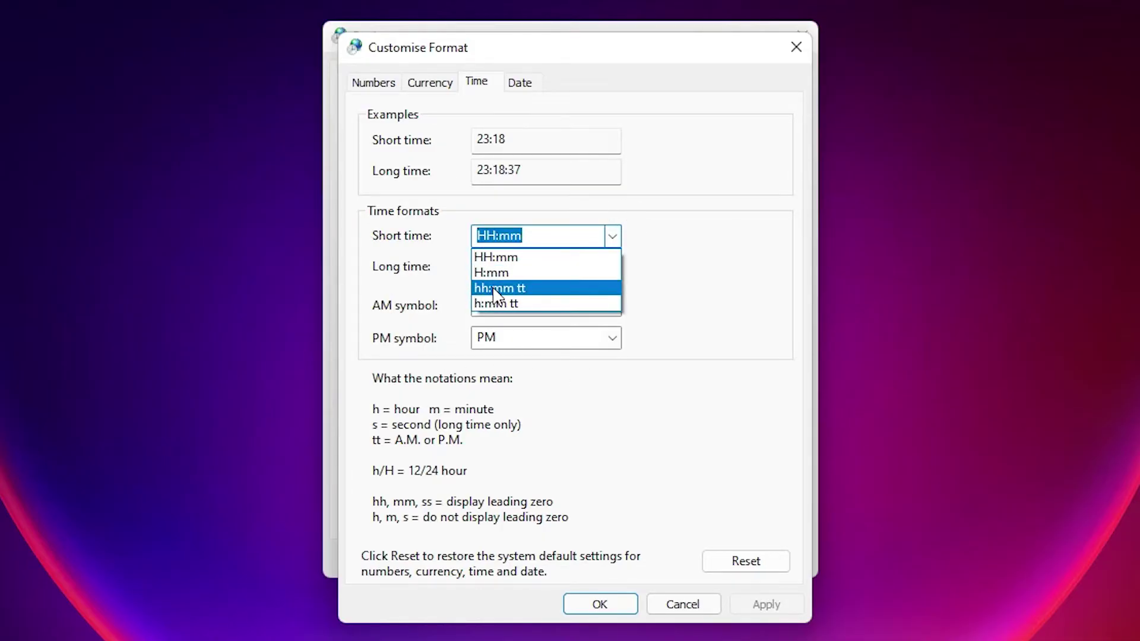
pyautogui.click(517, 289)
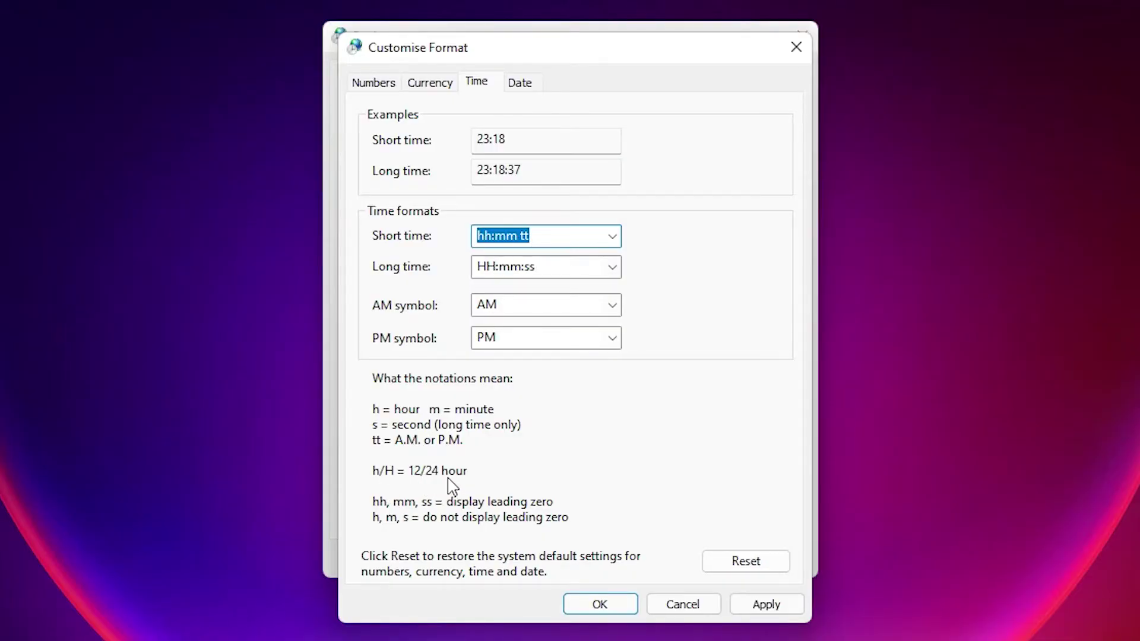
pyautogui.click(612, 267)
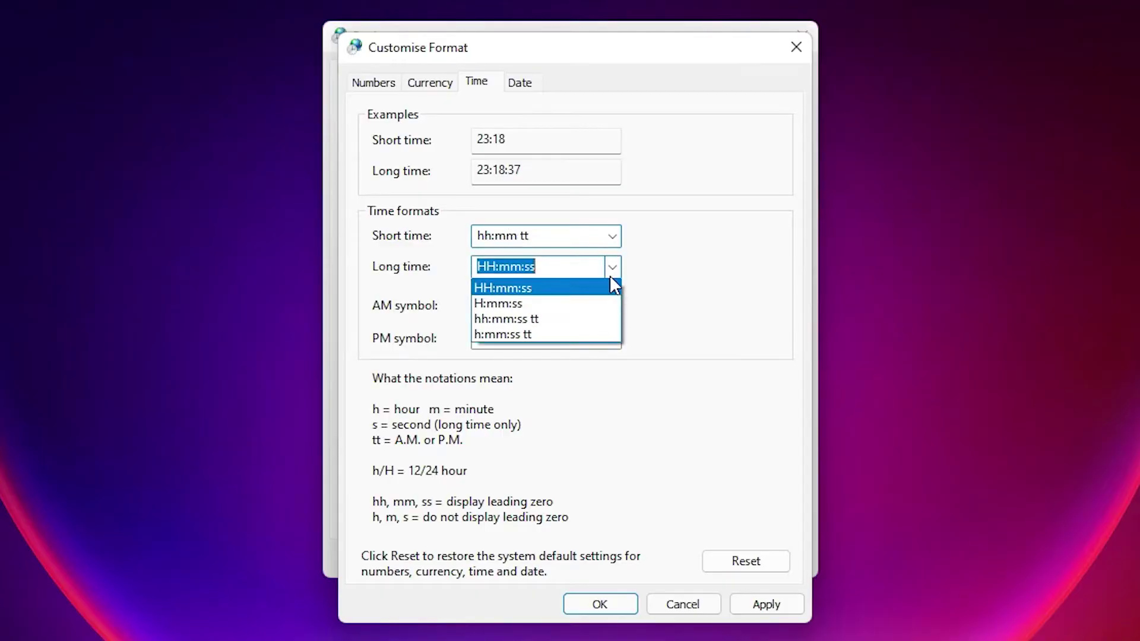
pyautogui.click(530, 319)
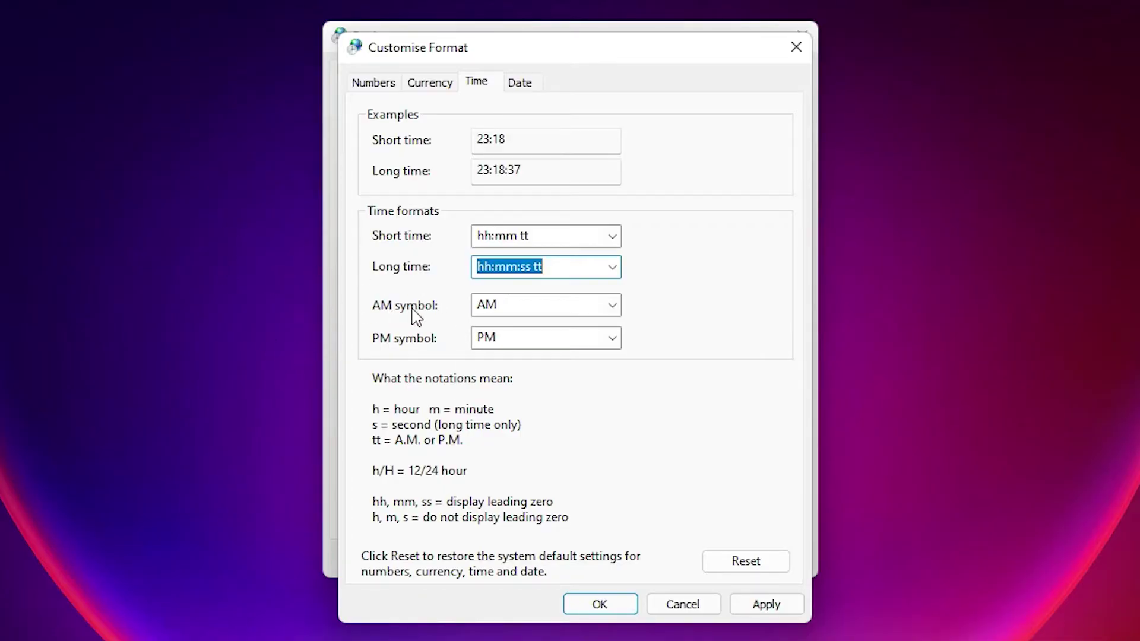
# Check that the AM and PM symbol values are kept
pyautogui.click(614, 305)
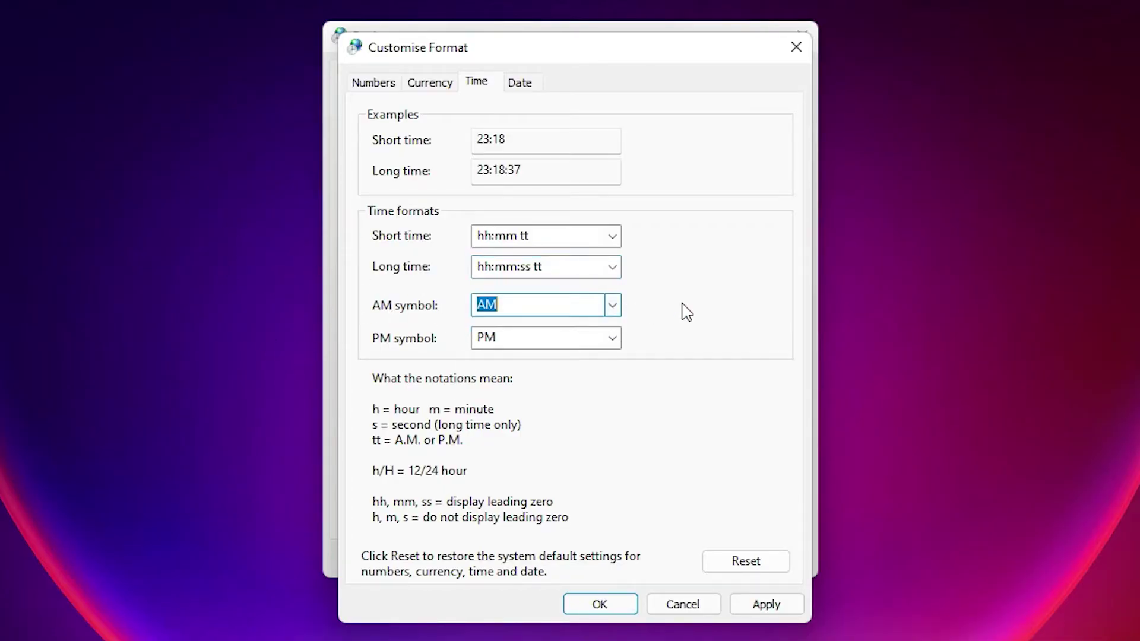
pyautogui.click(509, 305)
pyautogui.doubleClick(551, 304)
pyautogui.doubleClick(548, 343)
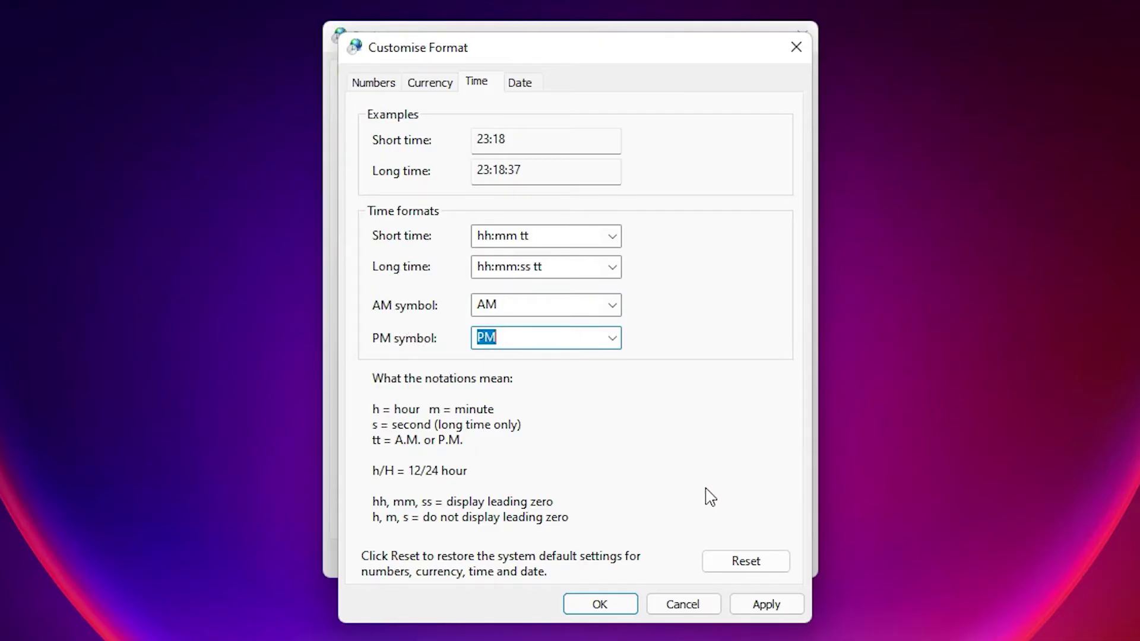
# Apply and confirm the 12-hour formats in Customise Format, then apply them in Region
pyautogui.click(765, 604)
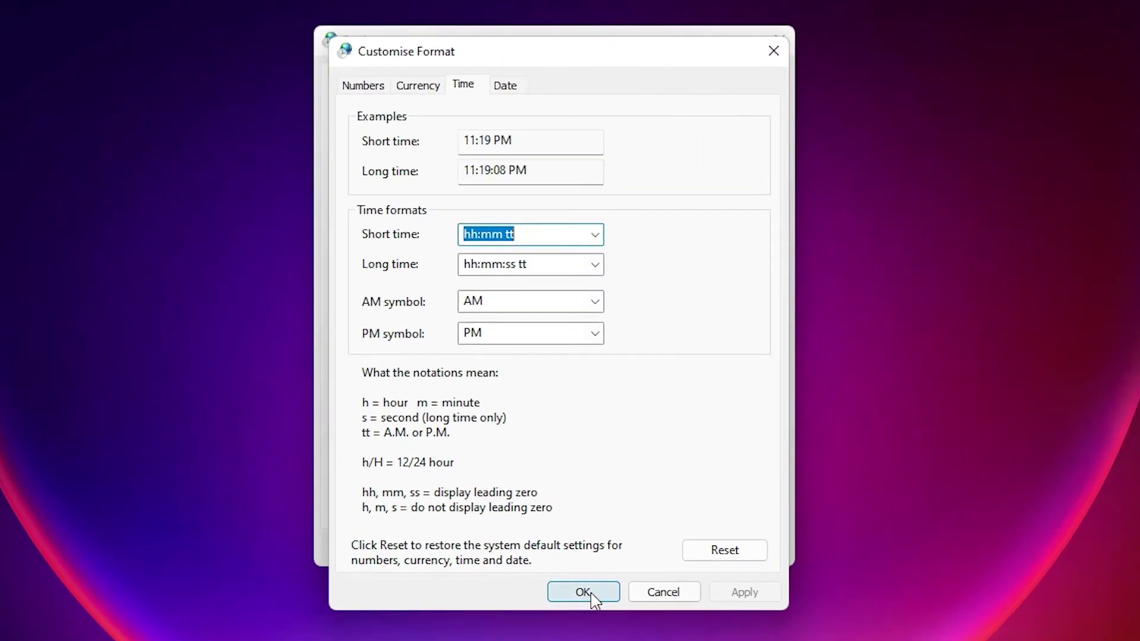
pyautogui.click(583, 591)
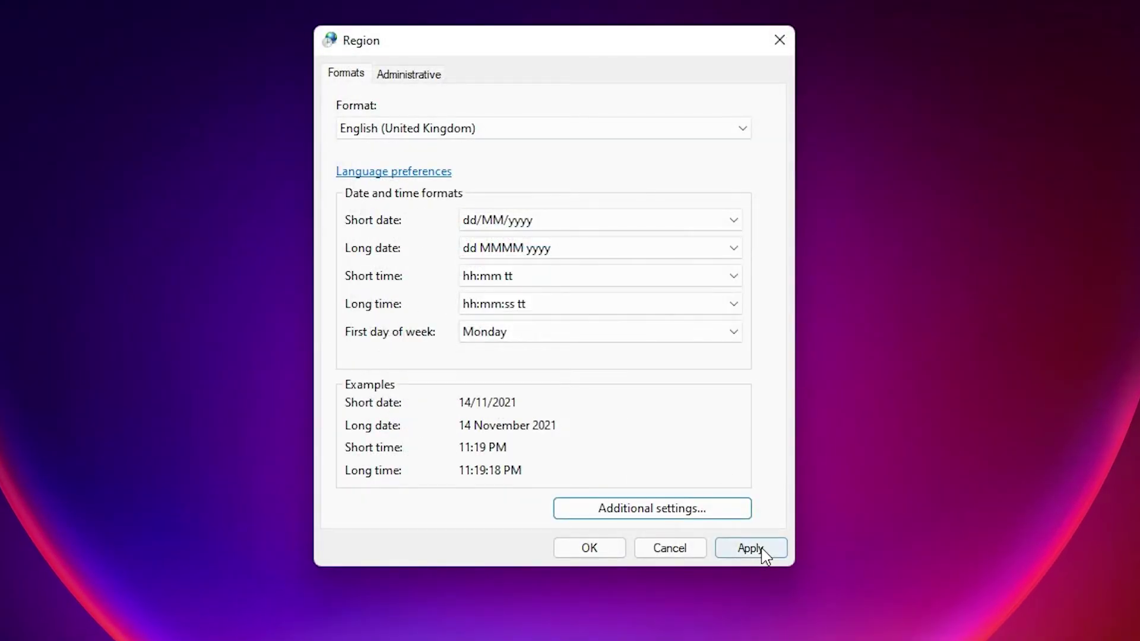
pyautogui.click(753, 548)
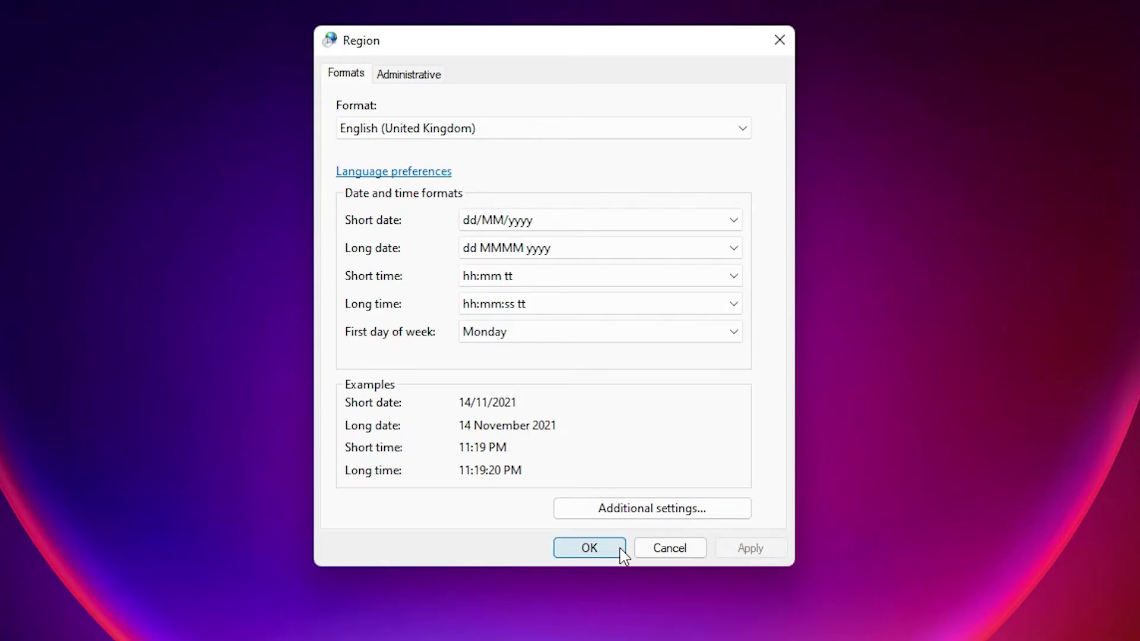
# Close Date and Time Settings with OK once it reads 11:19:21 PM
pyautogui.click(618, 549)
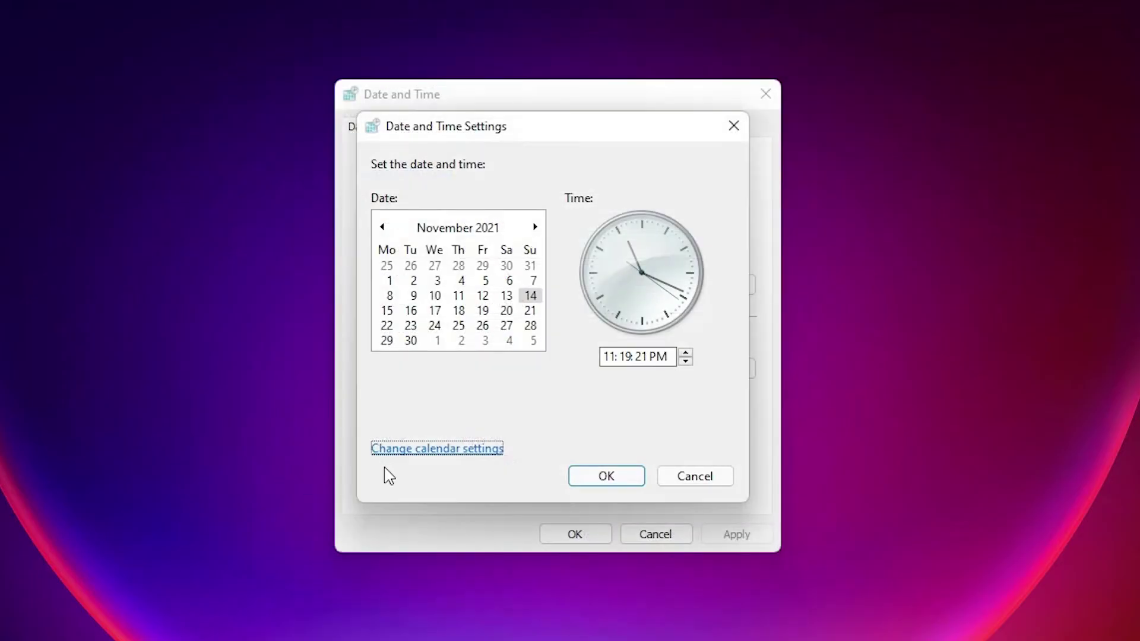